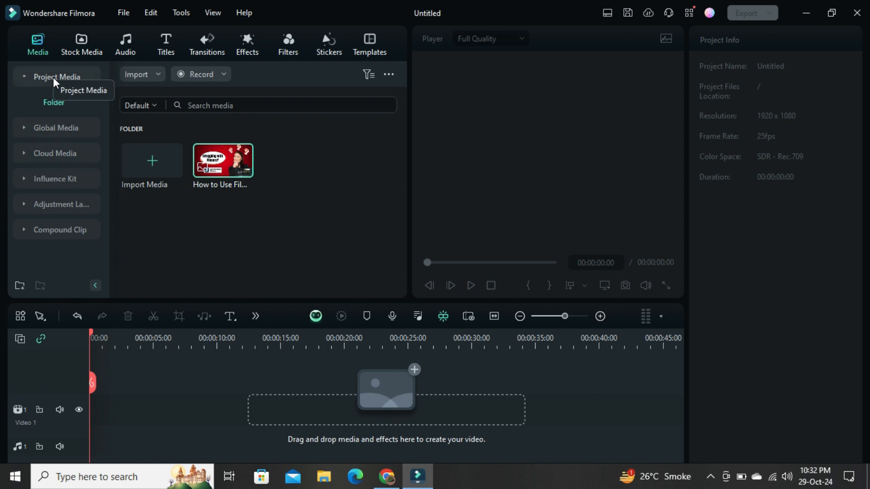
left_click(77, 53)
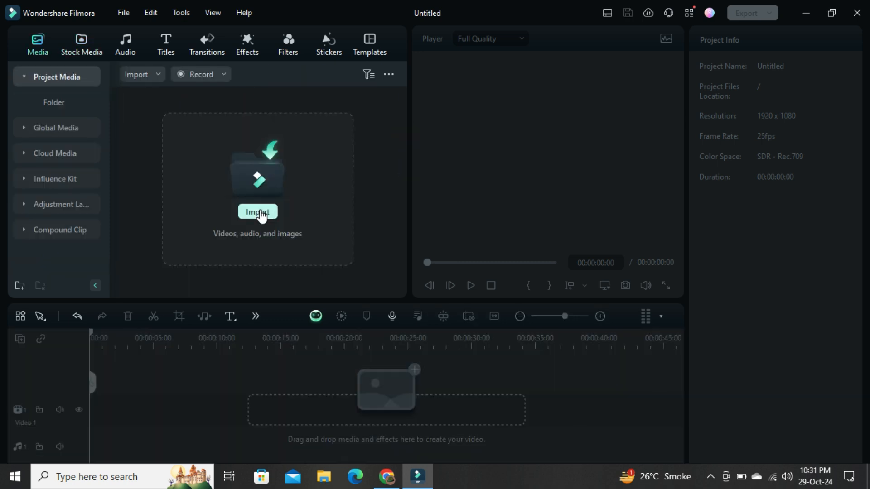
left_click(260, 210)
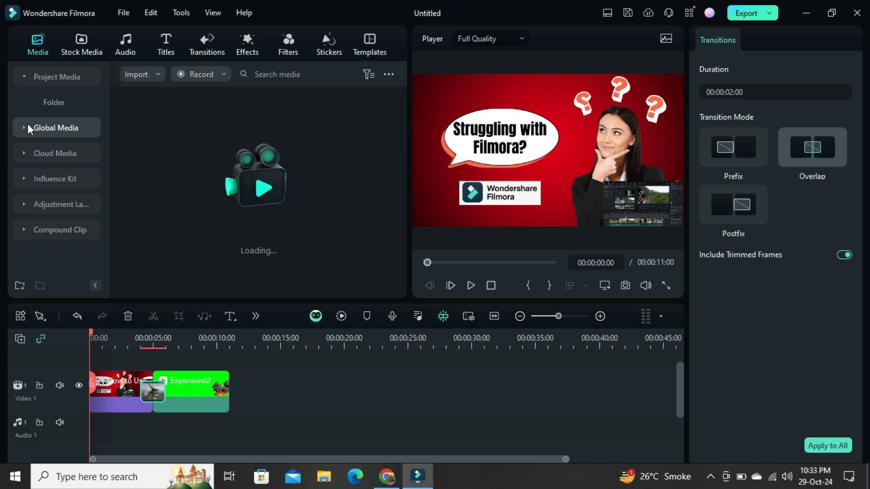
- Add the VID_20240922 video from the global media to the end of Video 1, keeping the project settings of 1920 x 1080 25fps
left_click(28, 124)
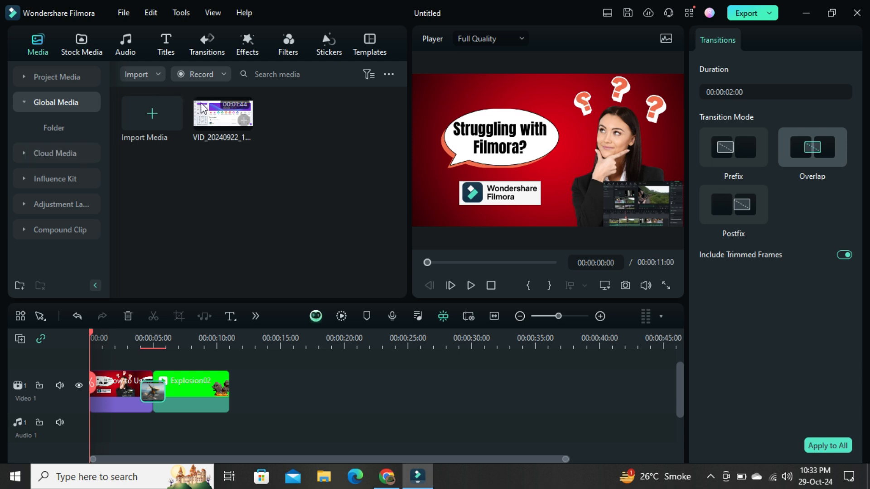
left_click_drag(207, 111, 234, 389)
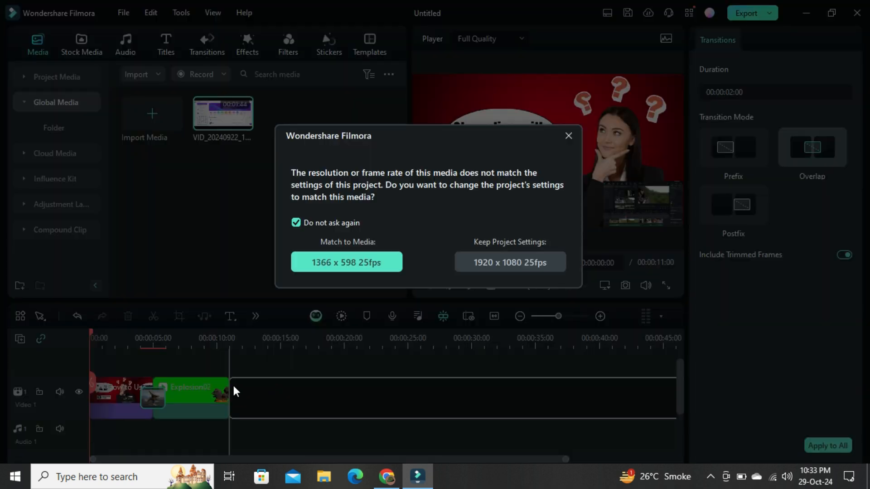
left_click(494, 262)
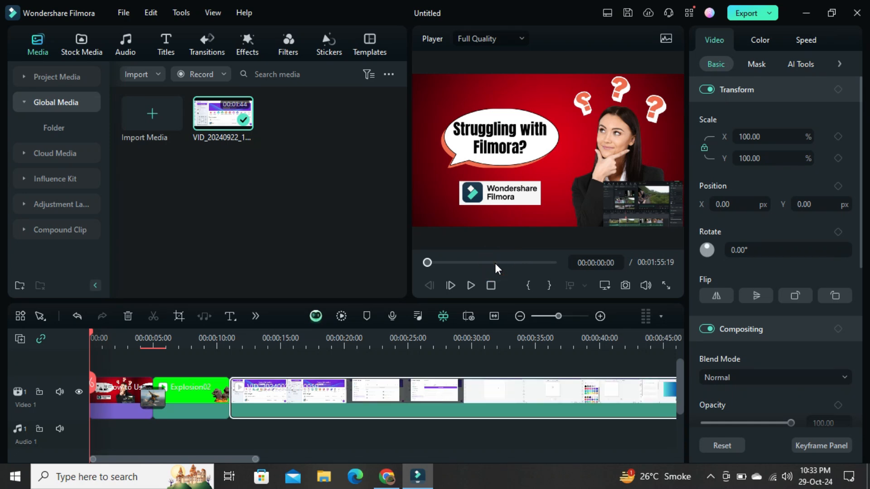
- Look along the video clip on the timeline and play its first seconds
left_click_drag(230, 460, 211, 445)
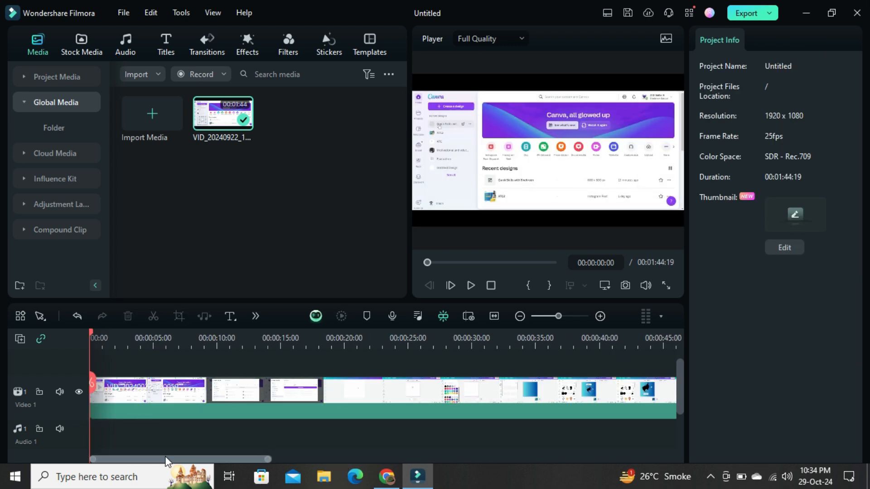
left_click_drag(165, 459, 109, 460)
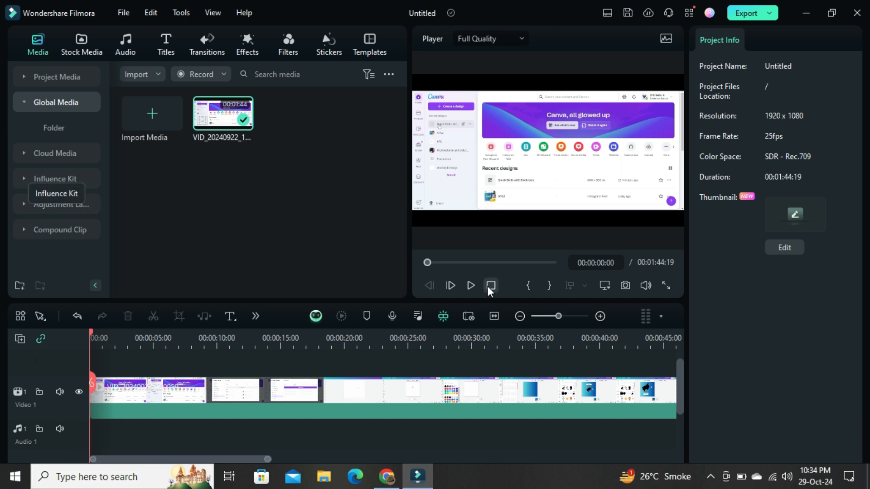
left_click(471, 284)
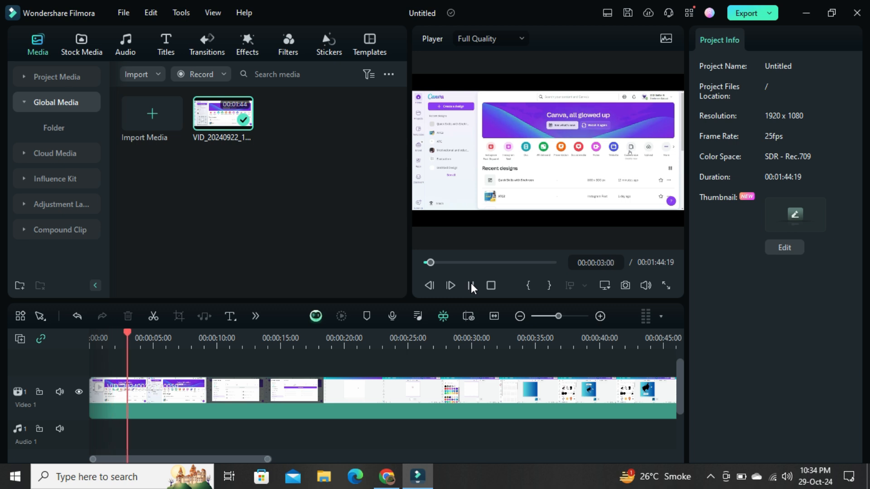
left_click(471, 284)
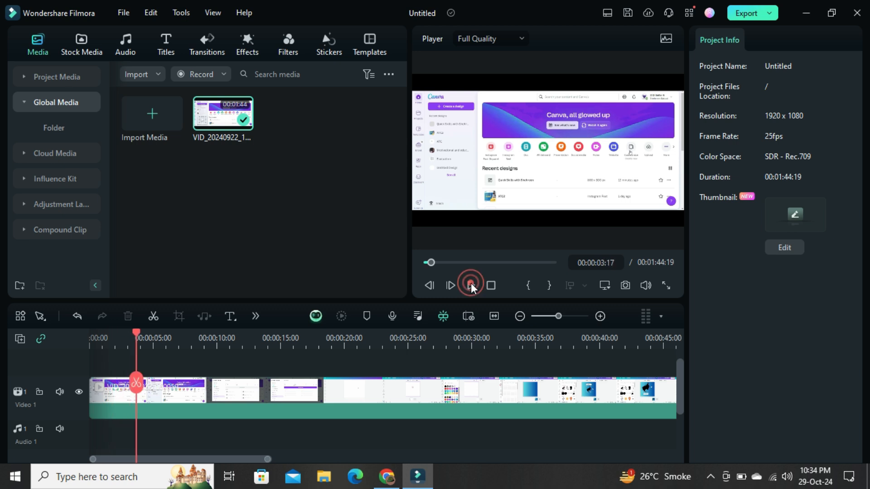
- Set the video clip's uniform speed to 2.40 and return the playhead to the start of the timeline
left_click(221, 404)
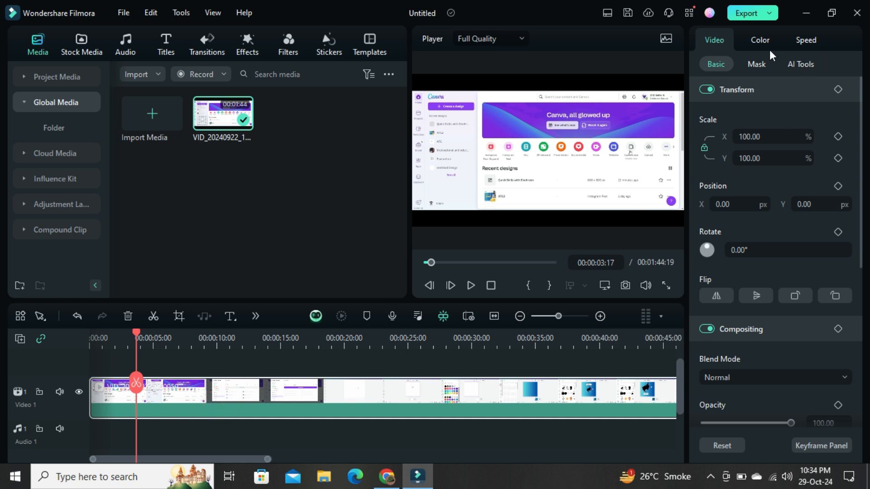
left_click(804, 43)
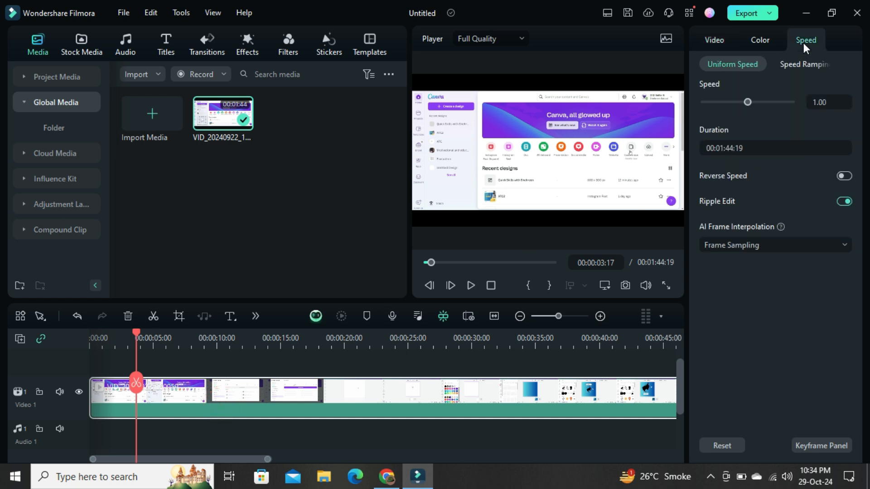
left_click(752, 105)
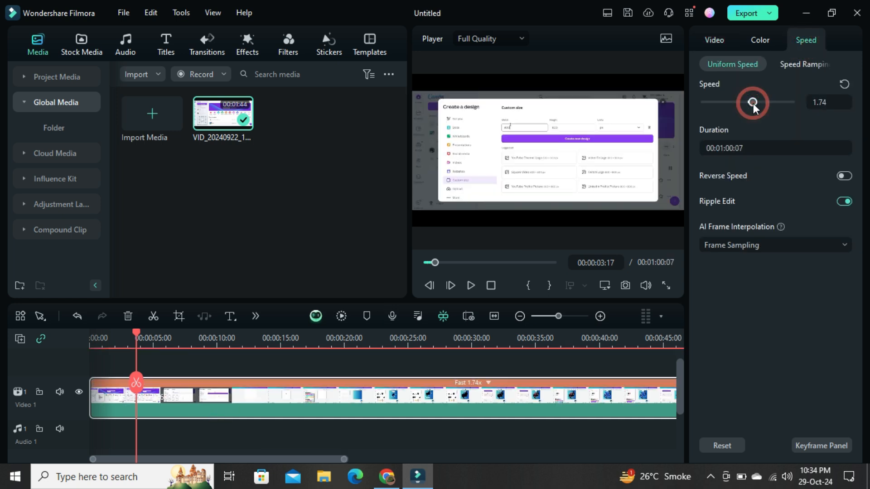
left_click_drag(758, 103, 757, 103)
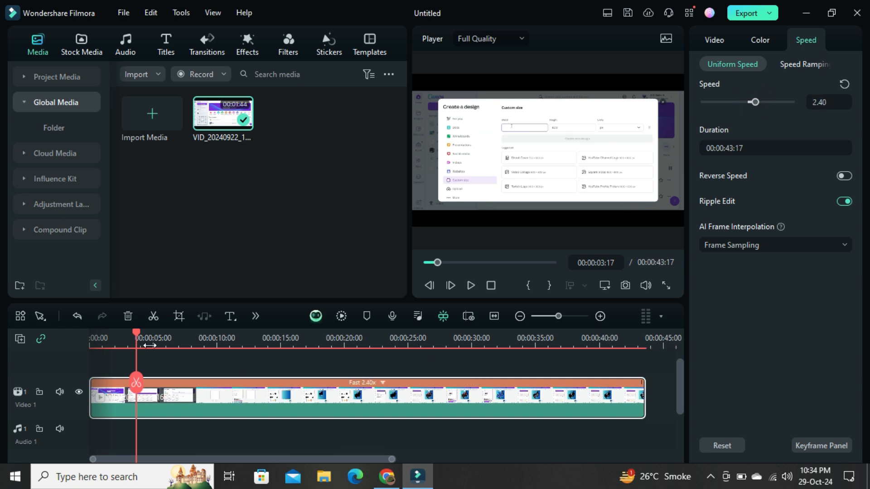
left_click_drag(136, 334, 80, 336)
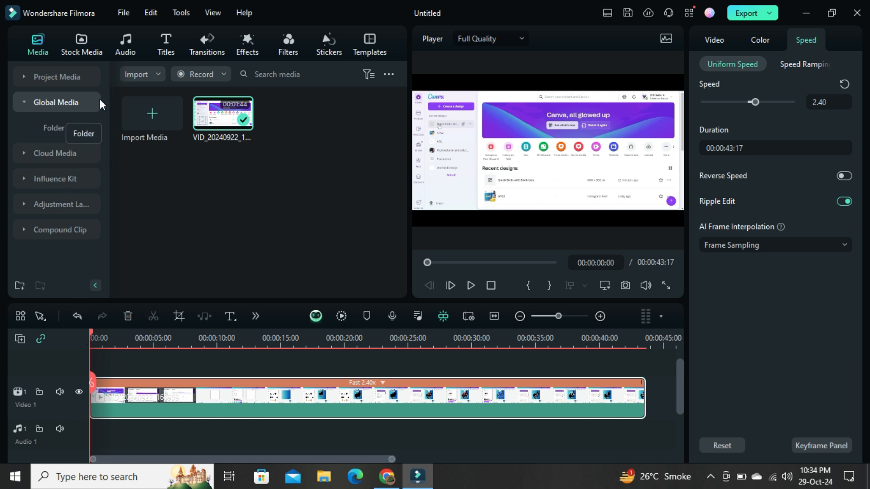
- Add the downloaded track Asphyxia-AI Music to Audio 1 at the start of the timeline
left_click(128, 46)
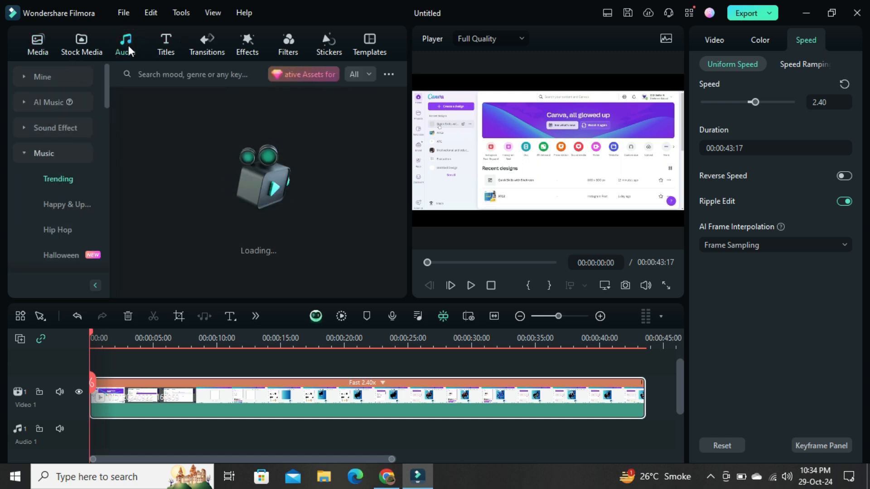
left_click(28, 75)
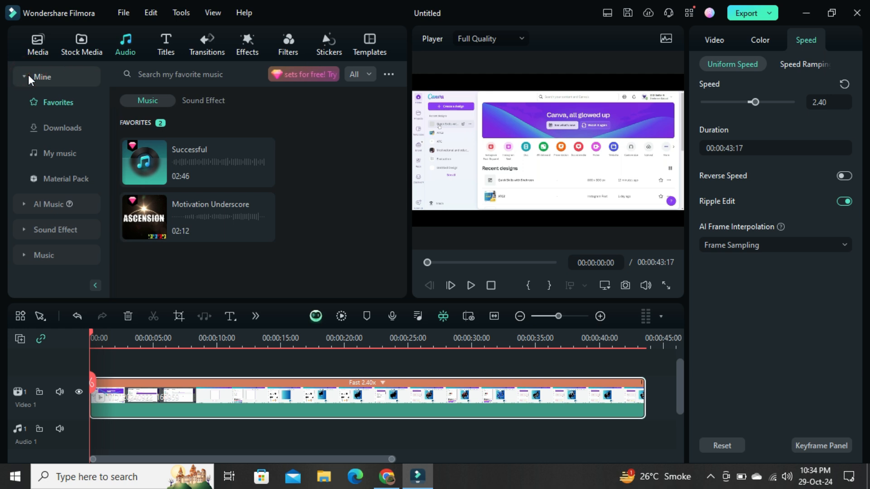
left_click(355, 181)
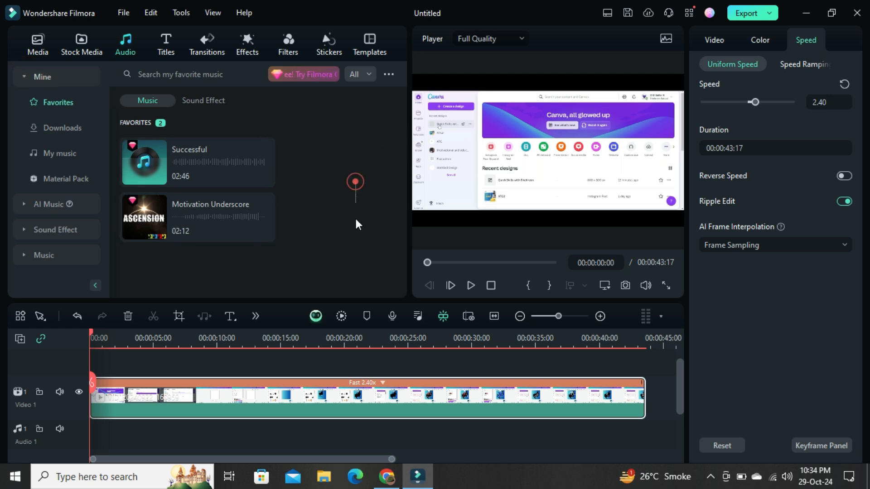
left_click(50, 127)
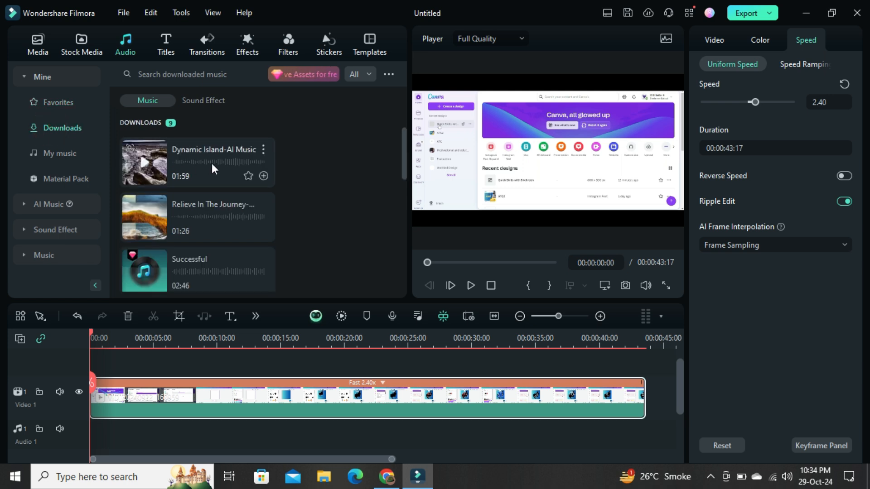
mouse_move(404, 153)
left_mouse_down()
mouse_move(407, 262)
mouse_move(389, 161)
left_mouse_up()
left_click(218, 232)
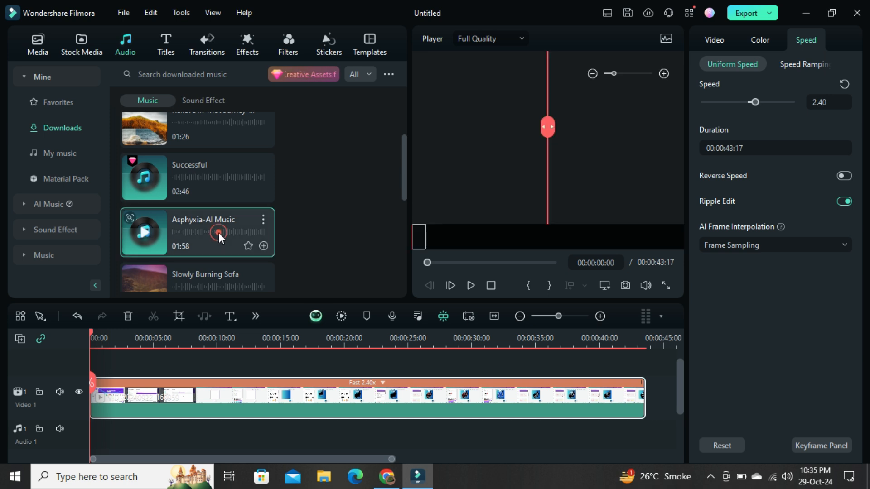
left_click_drag(218, 232, 89, 433)
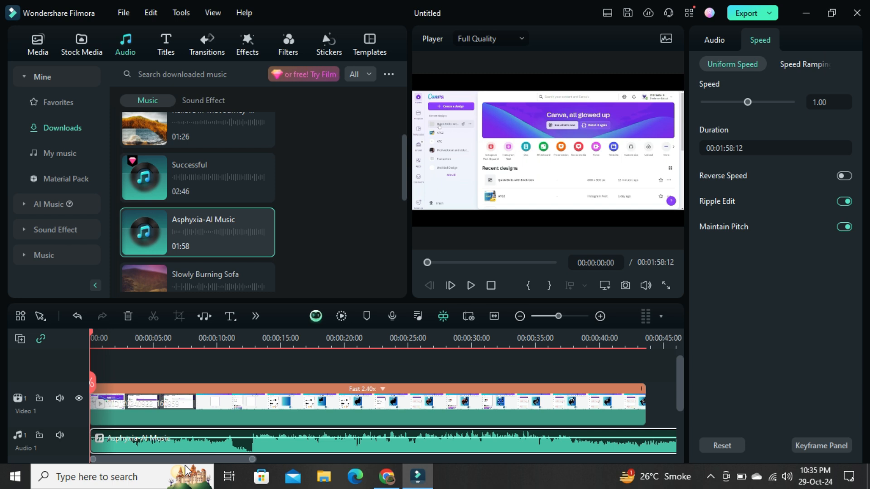
- Trim the end of the Asphyxia-AI Music clip to the end of the video and play the opening seconds
left_click_drag(186, 463, 121, 393)
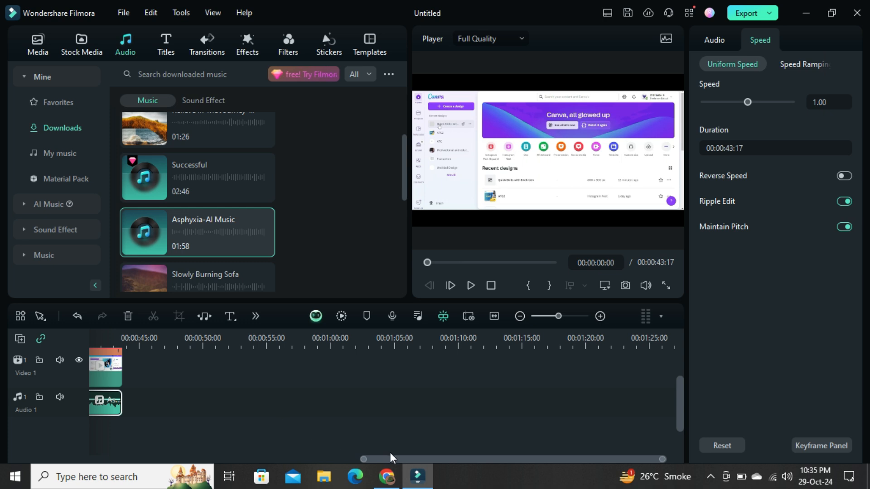
left_click_drag(390, 459, 30, 463)
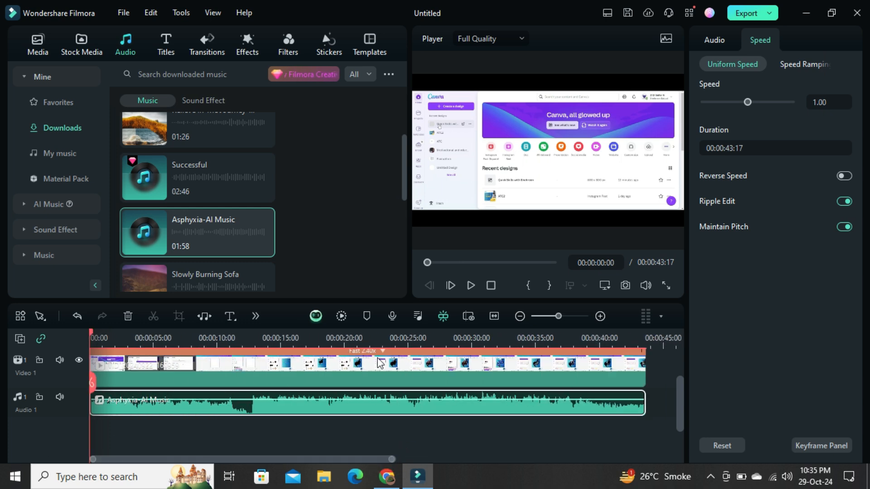
left_click(470, 286)
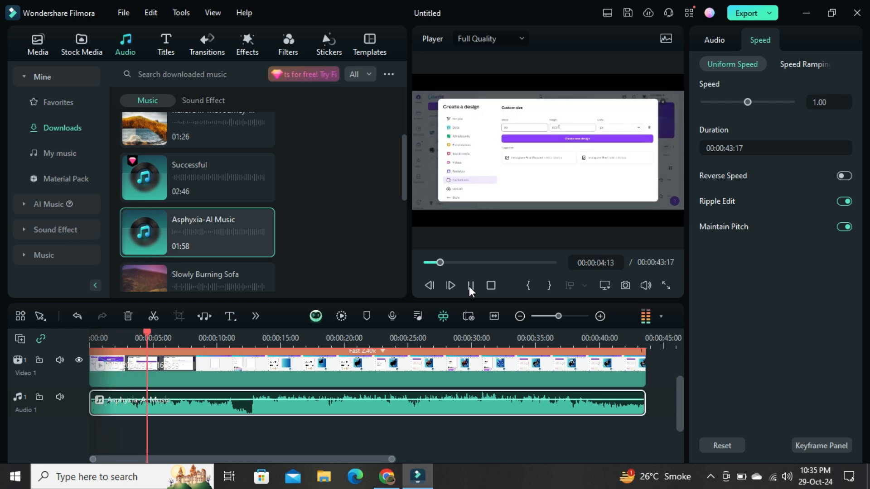
left_click(469, 285)
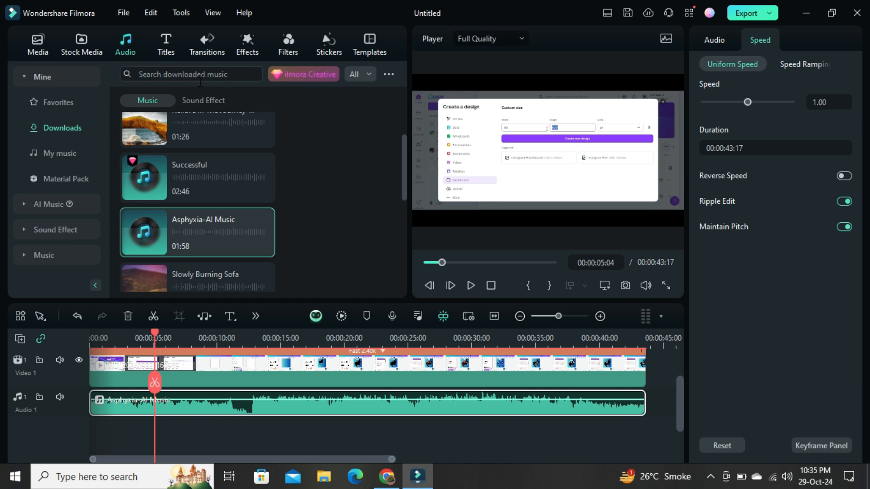
- Import the file WhatsApp Audio 2024-10-28 at 1.49.08 PM from Downloads and place it on Audio 2 at the start of the timeline
left_click(35, 54)
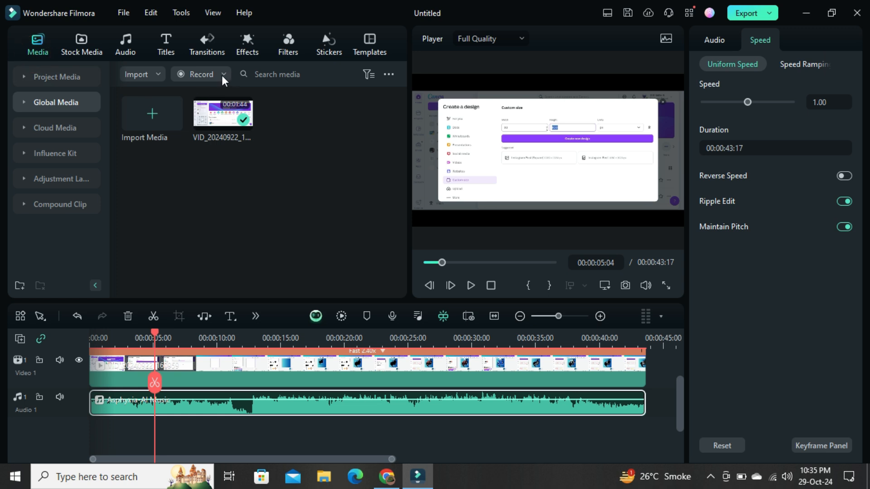
left_click(142, 116)
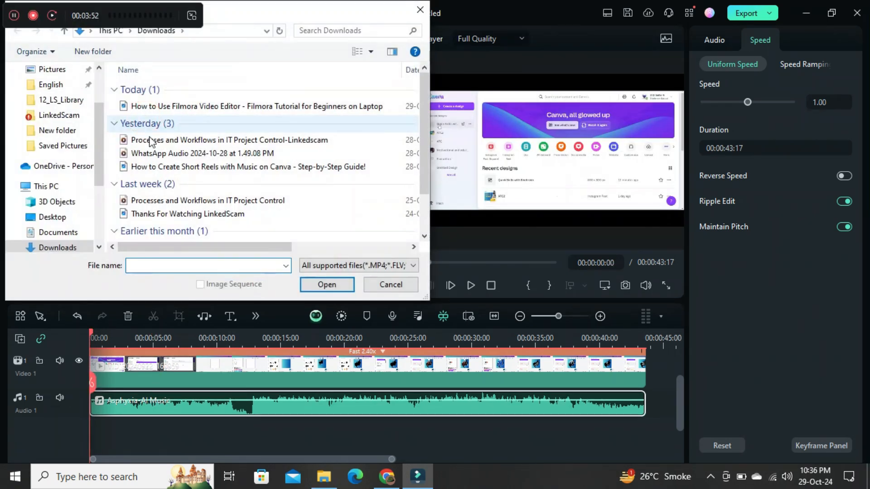
double_click(150, 154)
left_click(151, 154)
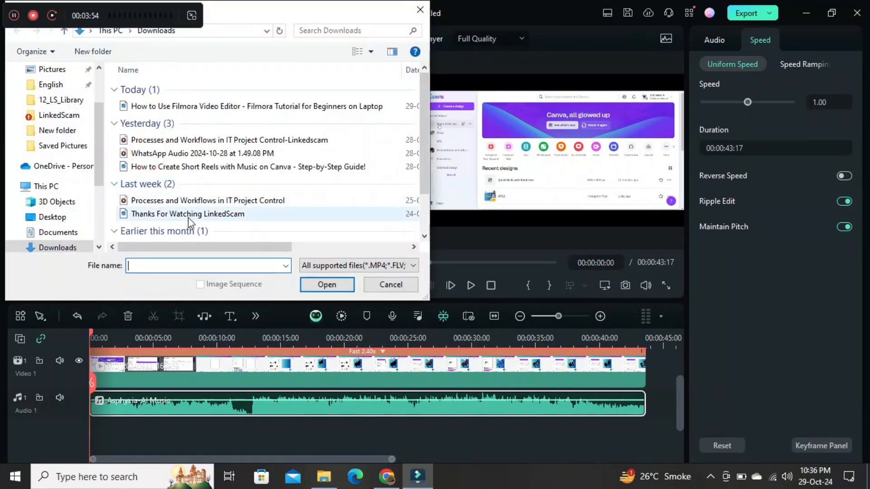
double_click(163, 153)
left_click(160, 149)
left_click(185, 153)
double_click(185, 153)
left_click(180, 146)
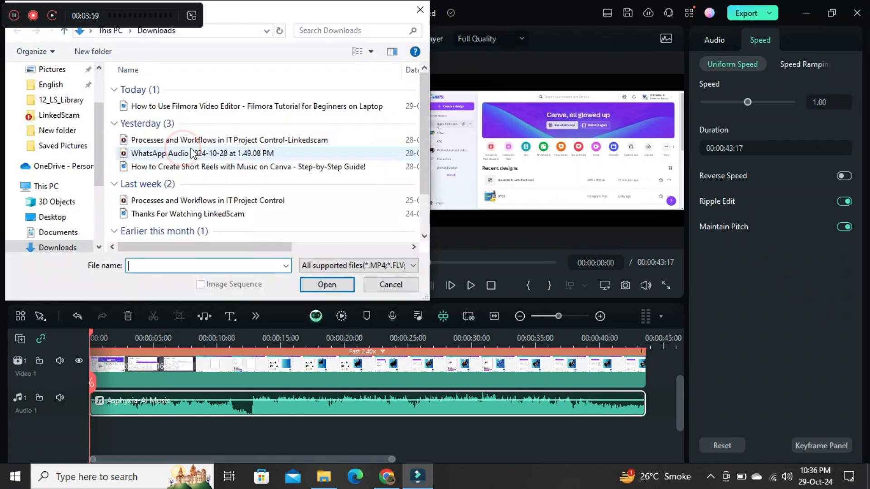
left_click(420, 9)
left_click_drag(235, 131, 105, 432)
left_click_drag(245, 438, 232, 438)
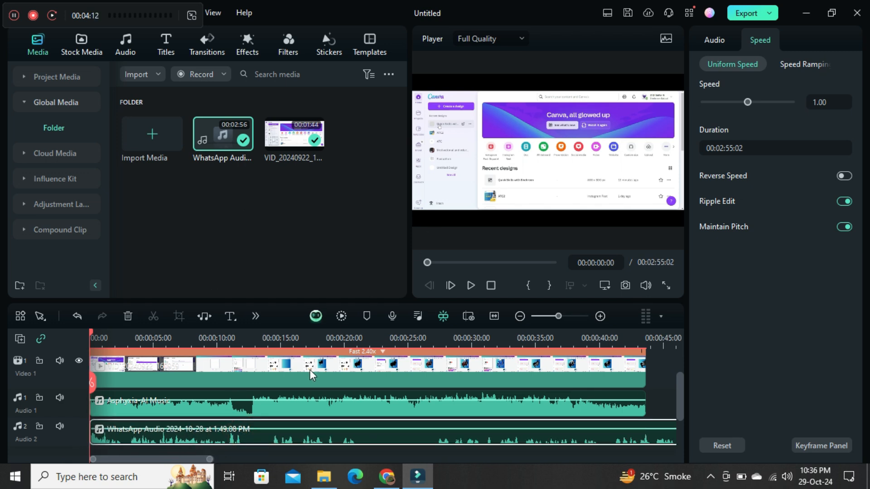
- Lower the volume of the Asphyxia-AI Music clip and play the mix with the voice recording
left_click_drag(290, 398, 288, 422)
left_click(471, 285)
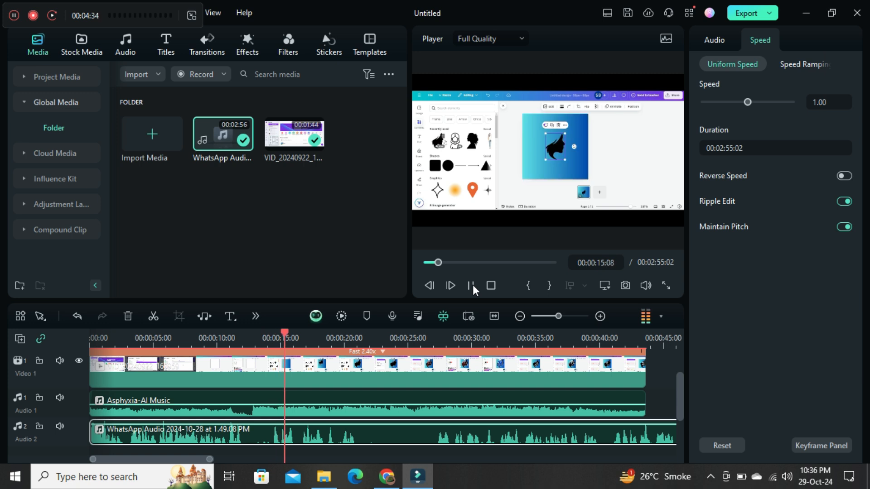
left_click(473, 284)
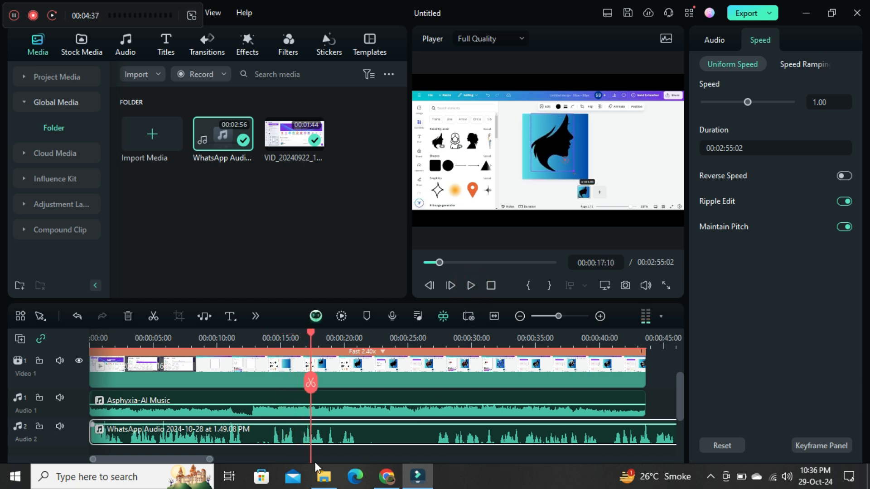
- Trim the end of the WhatsApp audio clip on Audio 2 to match the end of the video and music
left_click(179, 454)
scroll(178, 454, "down", 2)
left_click_drag(182, 460, 553, 415)
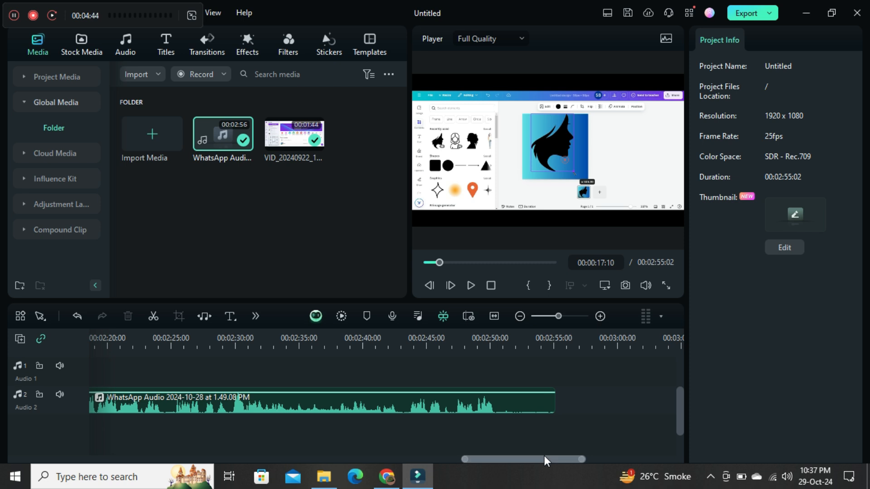
left_click_drag(554, 408, 406, 394)
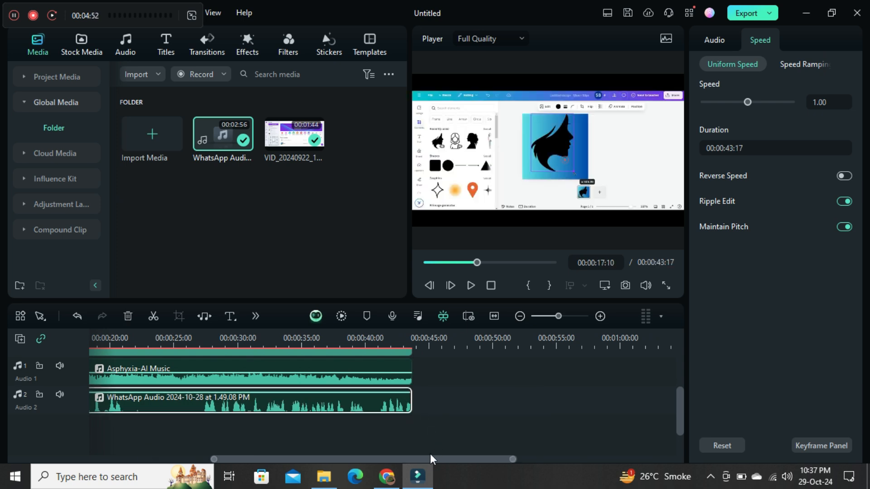
- Return the playhead to the start and play the edited video from the beginning
left_click_drag(414, 462, 220, 456)
left_click_drag(681, 410, 678, 360)
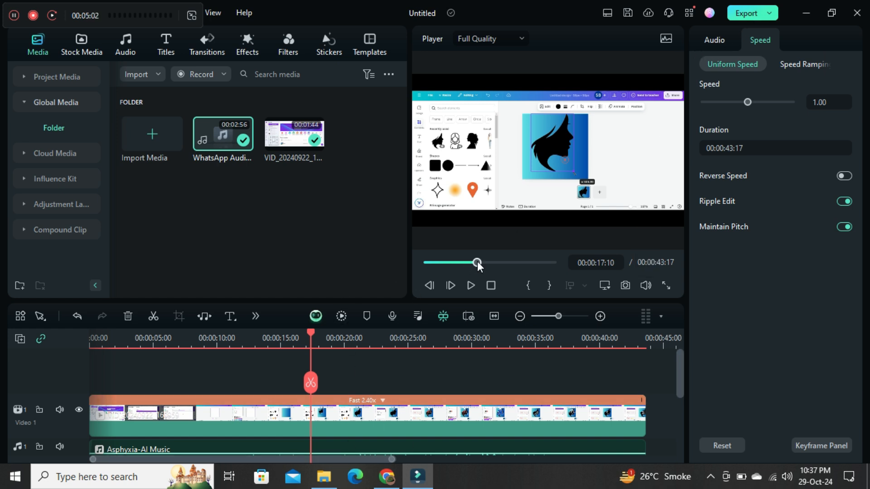
left_click_drag(477, 262, 427, 262)
left_click(471, 284)
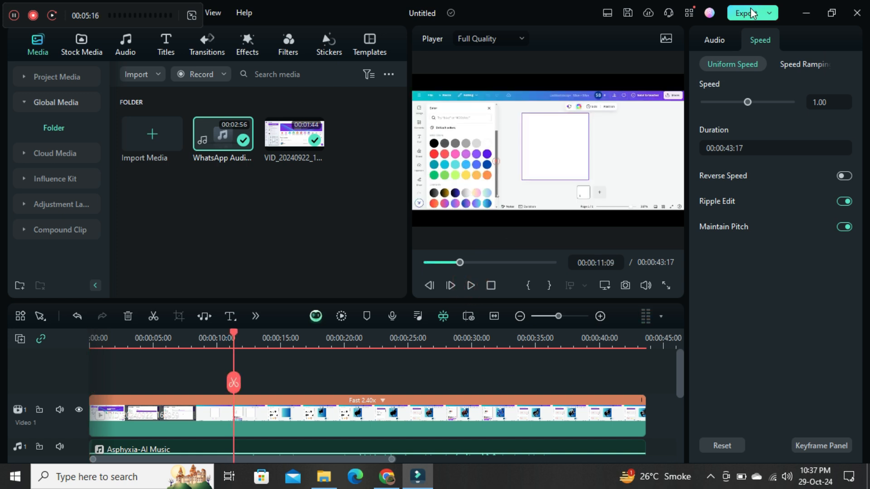
- Open the thumbnail editor from the export settings using the current video frame, and export that thumbnail image to local storage
left_click(754, 13)
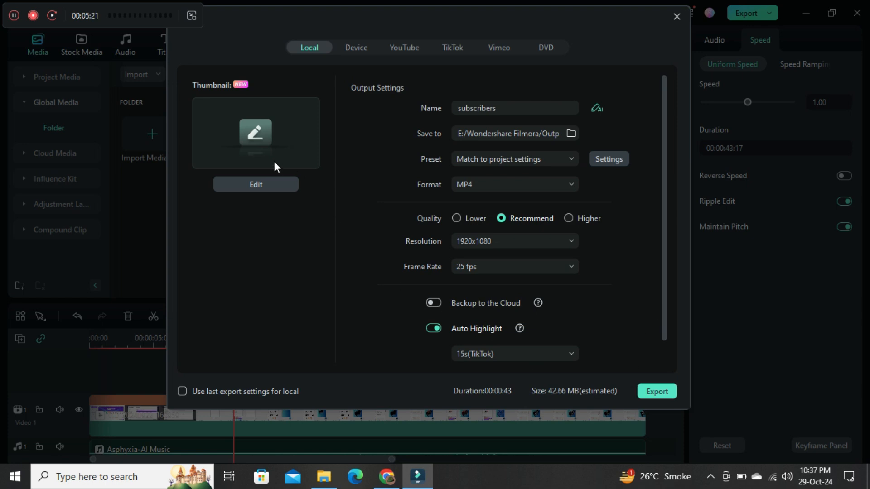
left_click(257, 185)
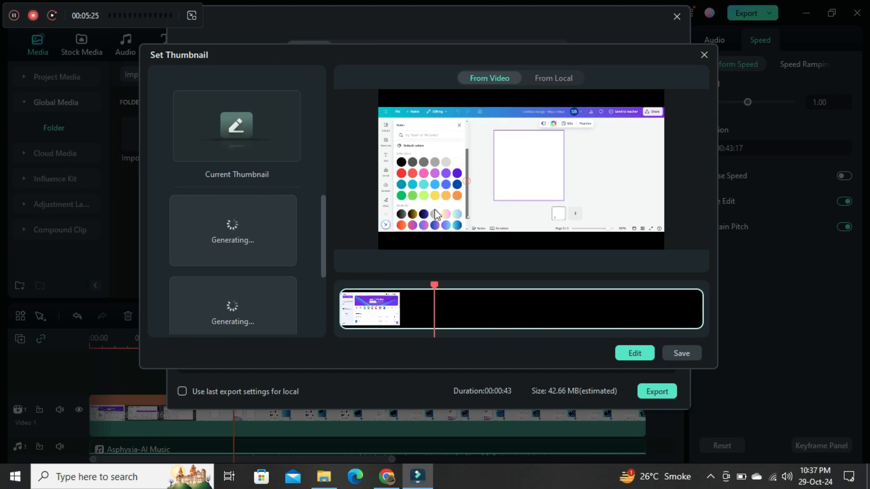
left_click(635, 353)
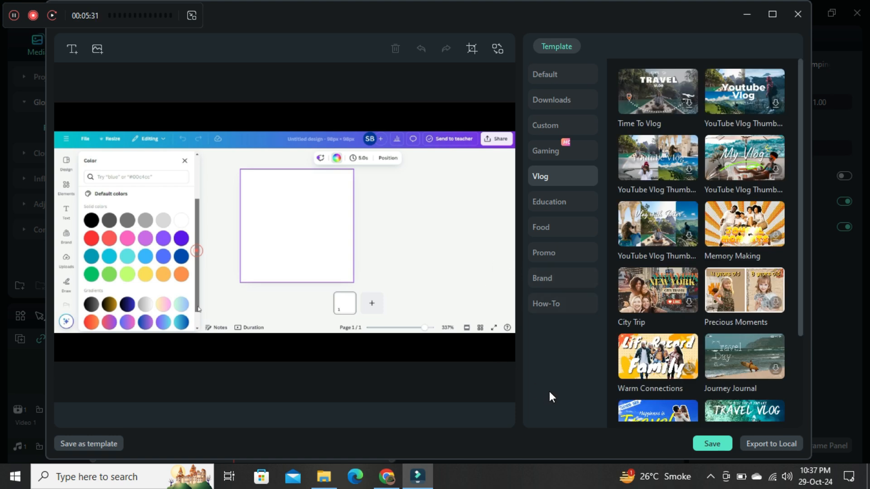
left_click(773, 445)
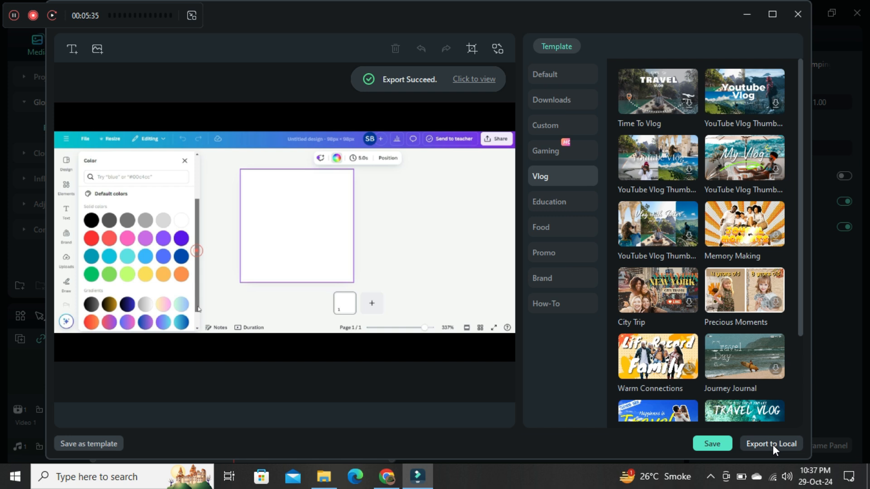
- Save the red "Struggling with Filmora?" image from Downloads as the thumbnail, and export the video locally as the MP4 file subscribers
left_click(97, 48)
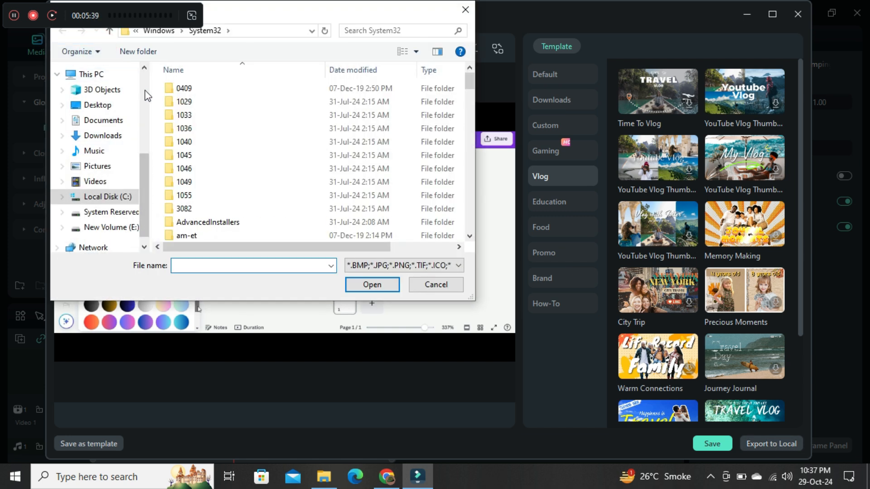
left_click(104, 137)
left_click(221, 109)
double_click(221, 109)
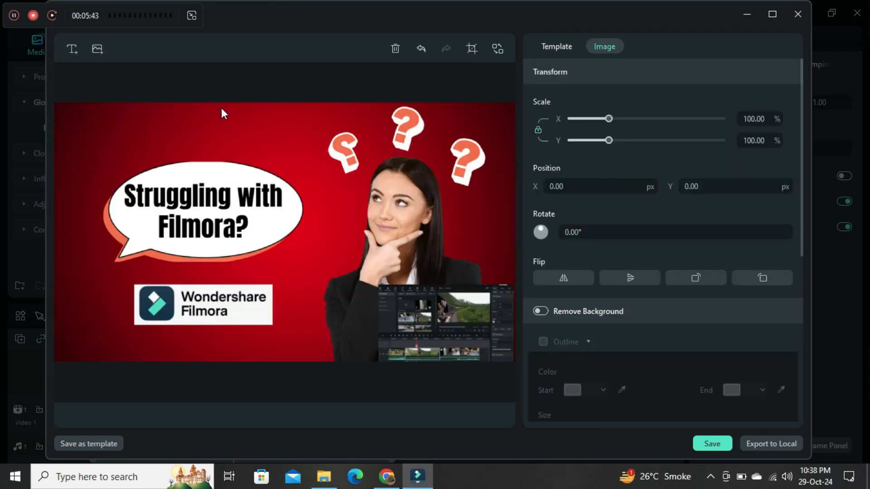
left_click(712, 444)
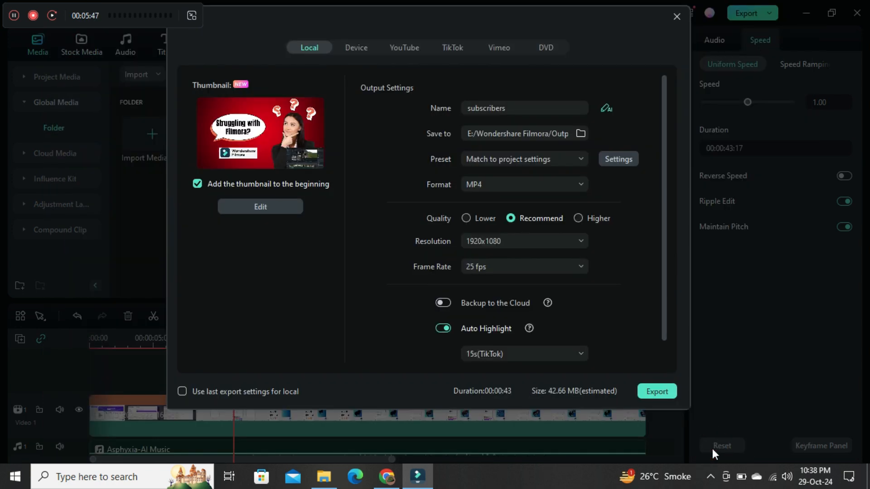
left_click(651, 394)
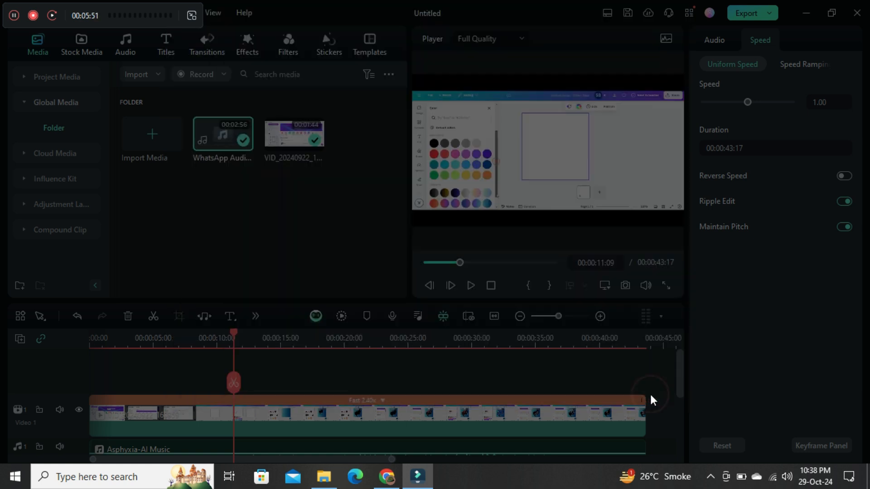